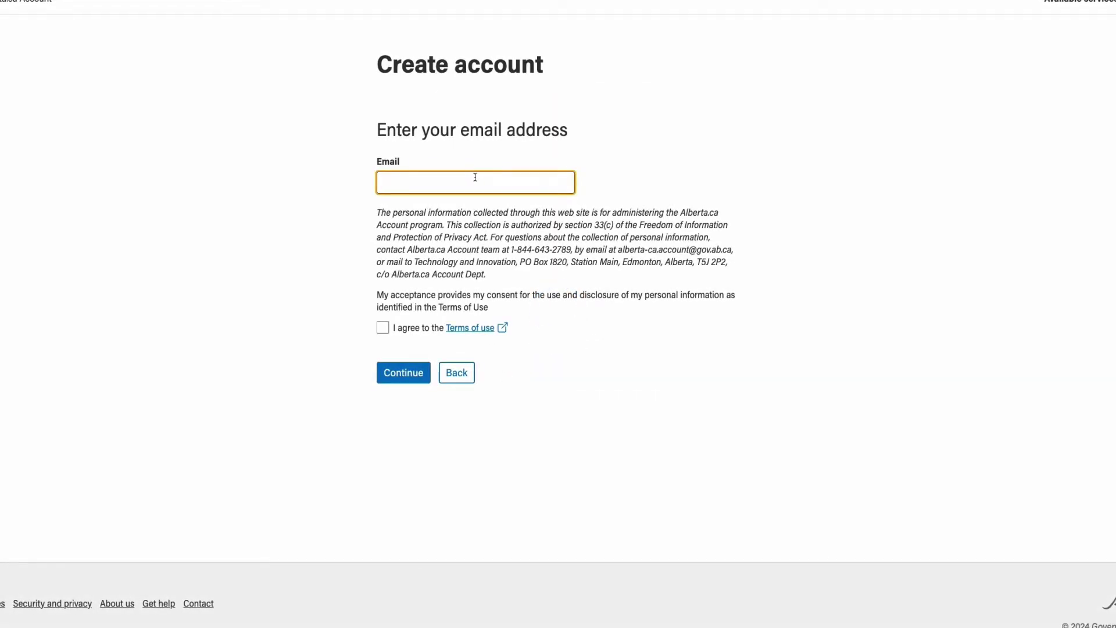
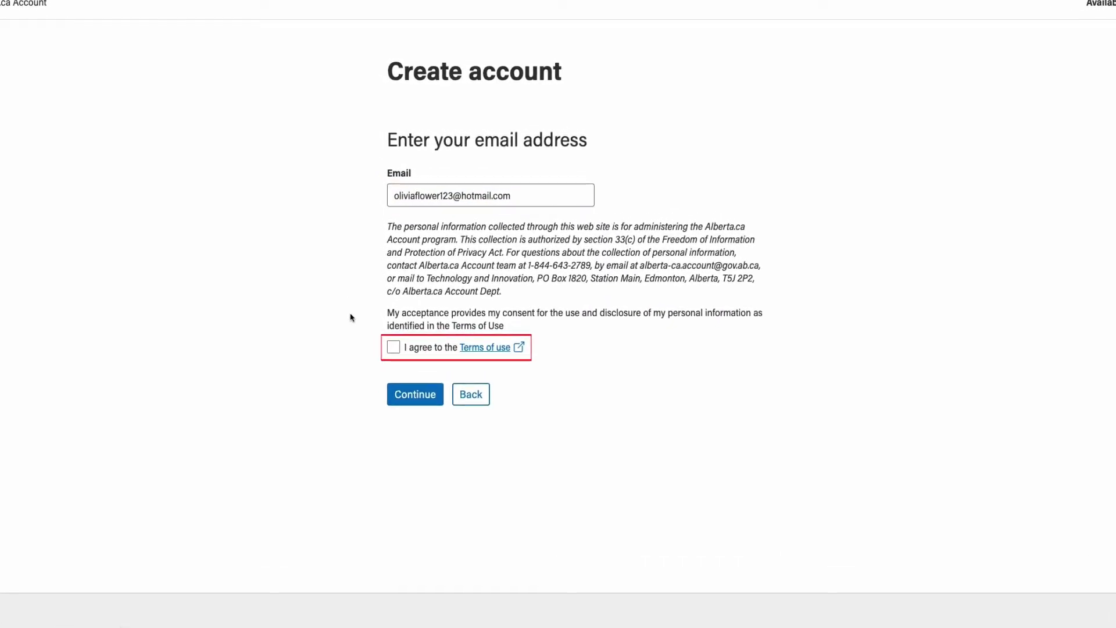
Enter the applicant's Hotmail address as the sign-in email, accept the Terms of use, and continue
{"action": "left_click", "coordinate": [347, 302]}
{"action": "left_click", "coordinate": [396, 357]}
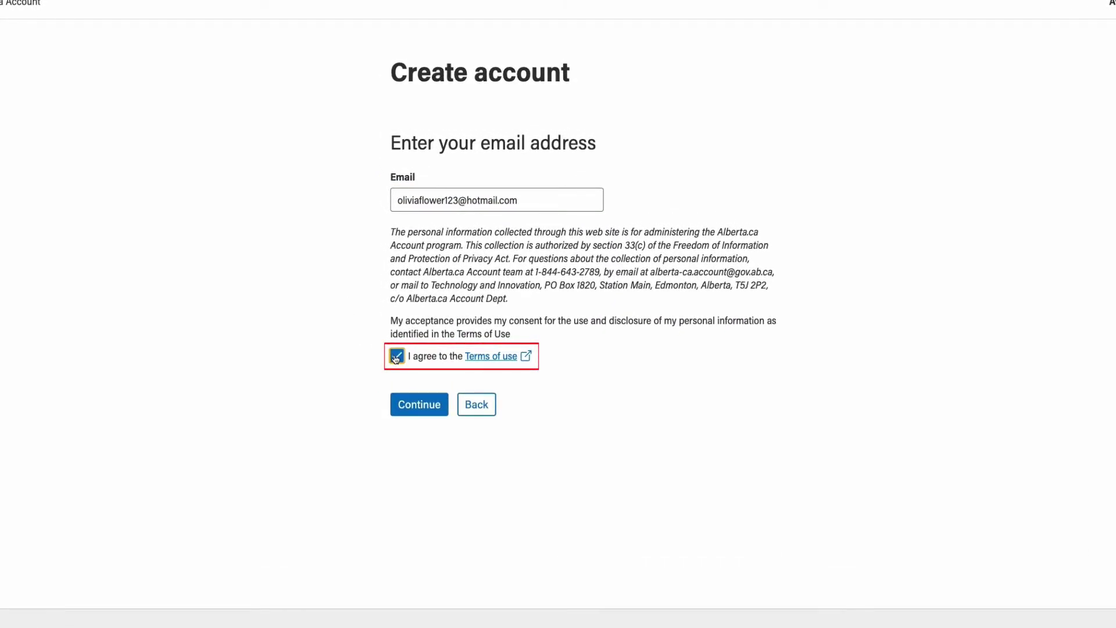
{"action": "left_click", "coordinate": [419, 404]}
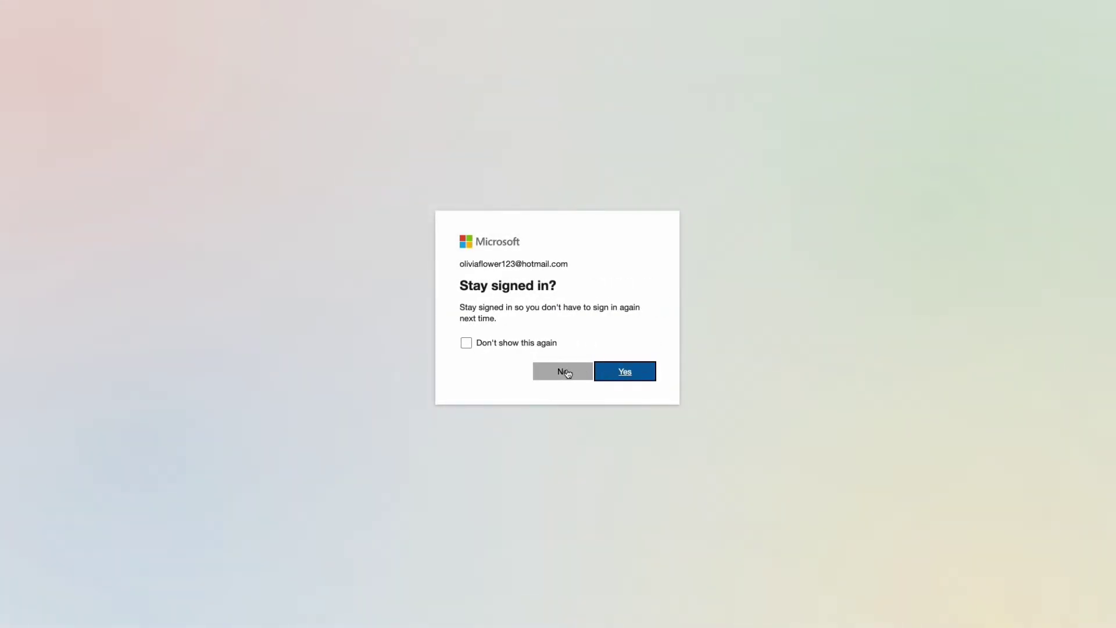
Answer Yes to the Microsoft 'Stay signed in?' prompt
{"action": "left_click", "coordinate": [633, 372]}
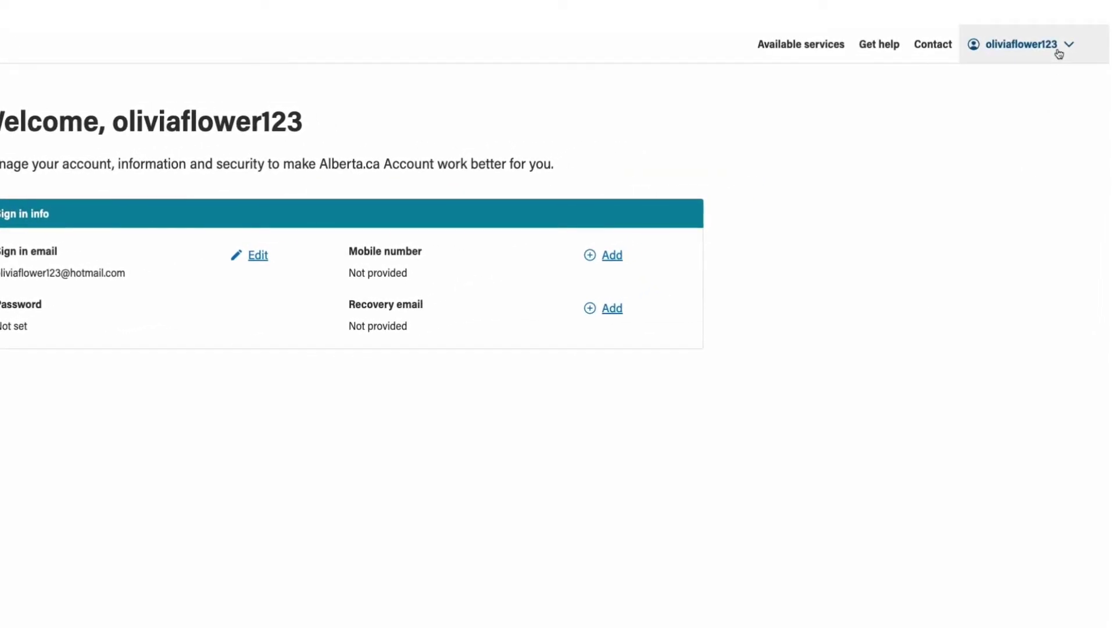
Choose 'Request new staff account' from the account name menu
{"action": "left_click", "coordinate": [1056, 49]}
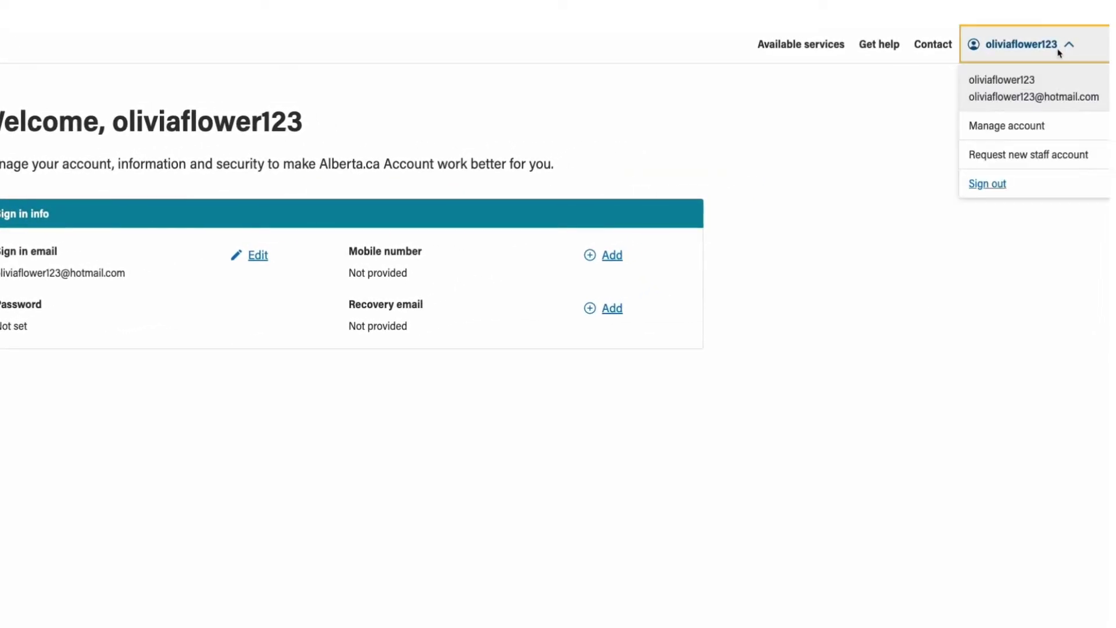
{"action": "left_click", "coordinate": [1070, 161]}
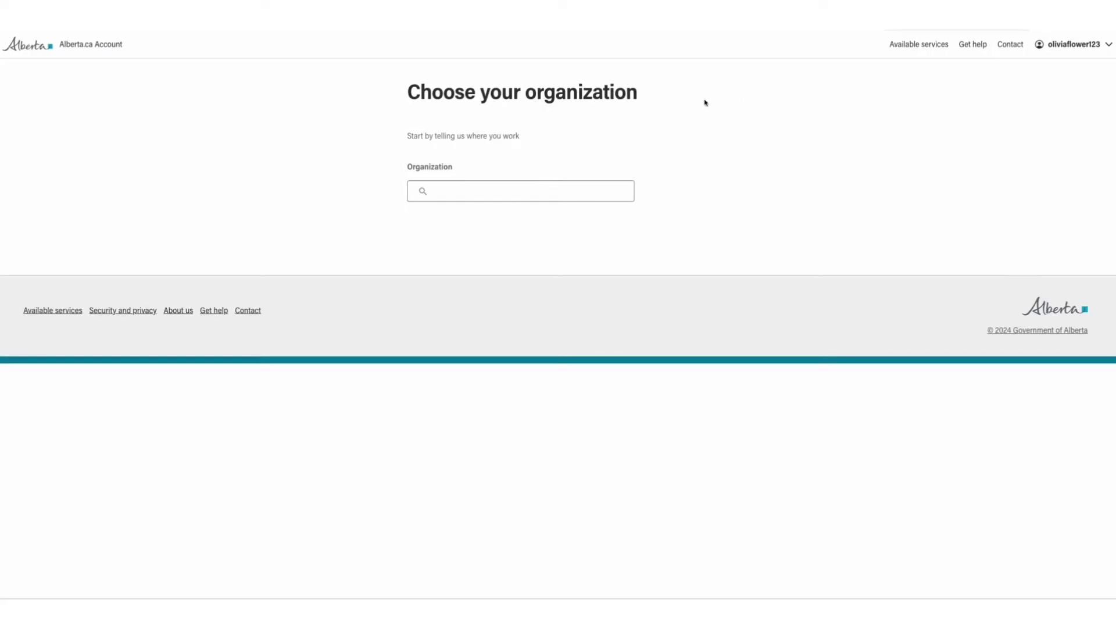
Search 'Alberta 8910' and select Alberta 8910 [B.3117] as the organization
{"action": "left_click", "coordinate": [508, 190]}
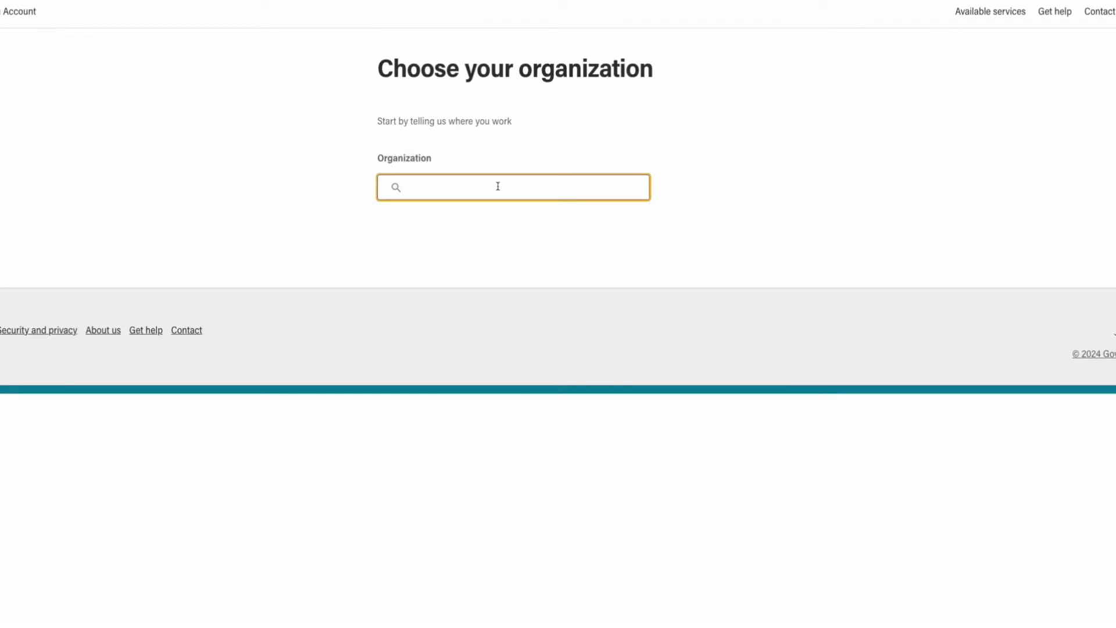
{"action": "type", "text": "Alberta 8910"}
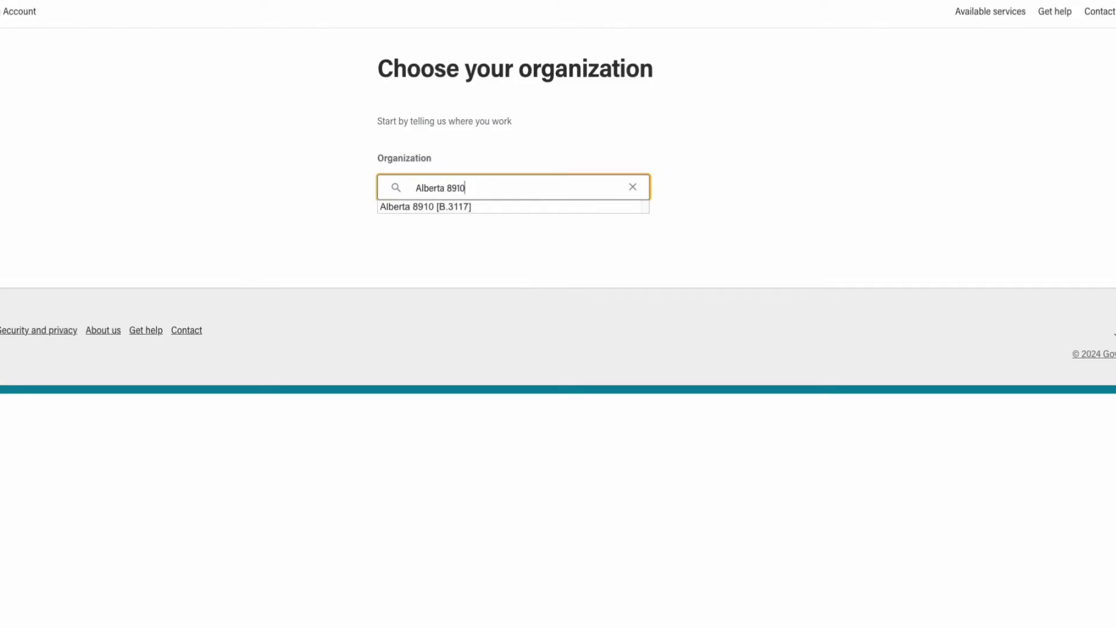
{"action": "left_click", "coordinate": [448, 207]}
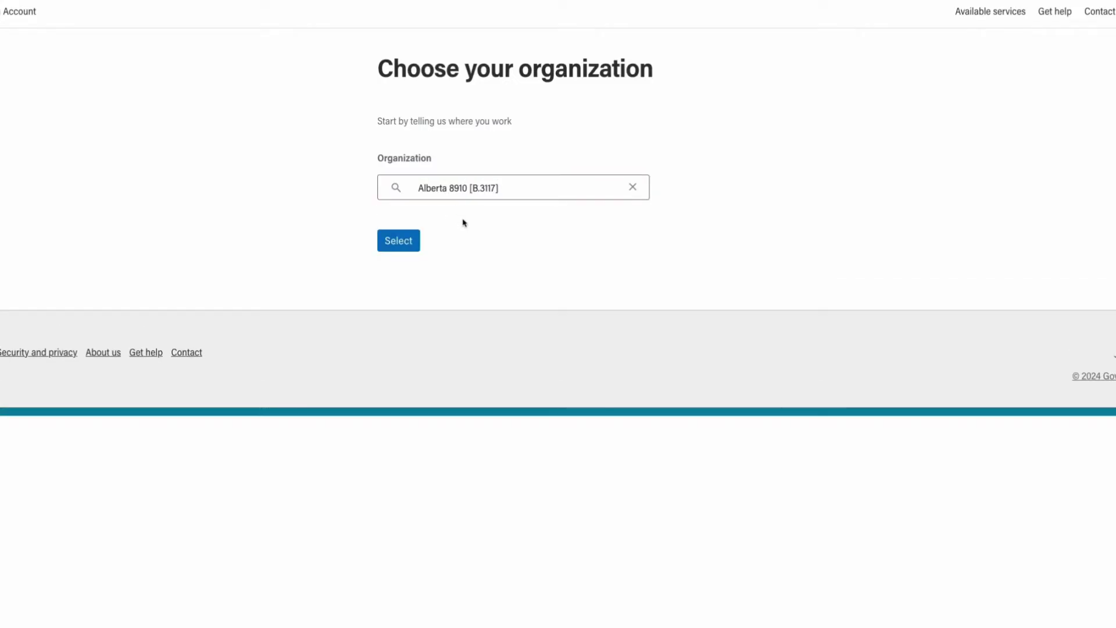
{"action": "left_click", "coordinate": [408, 242]}
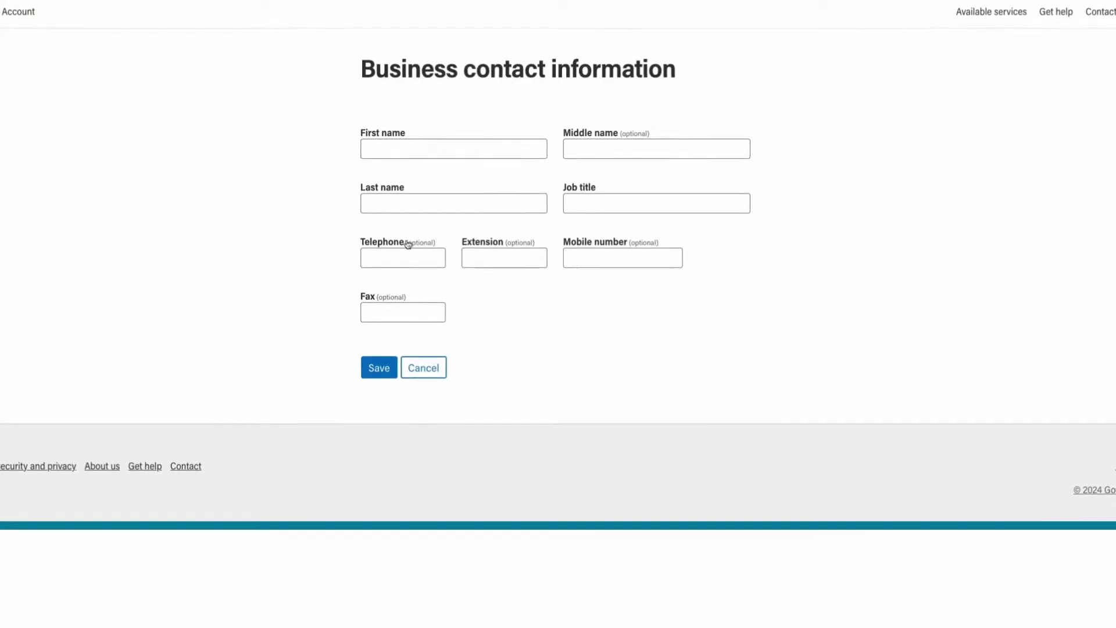
Fill in the applicant's first and last name and job title 'Accountant', leaving middle name blank, then save
{"action": "left_click", "coordinate": [457, 147]}
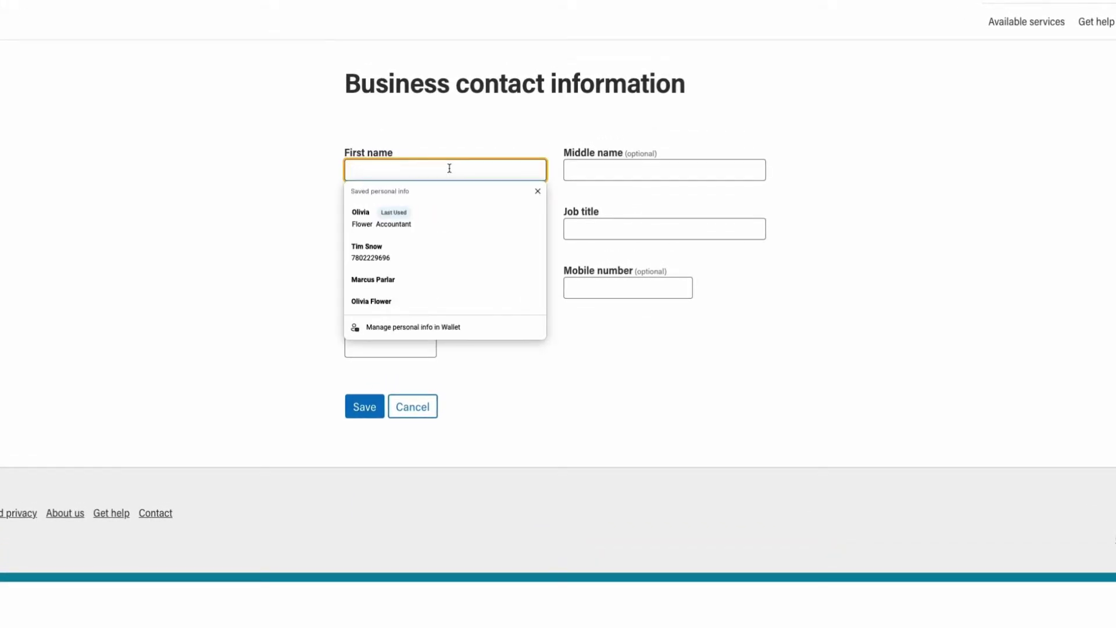
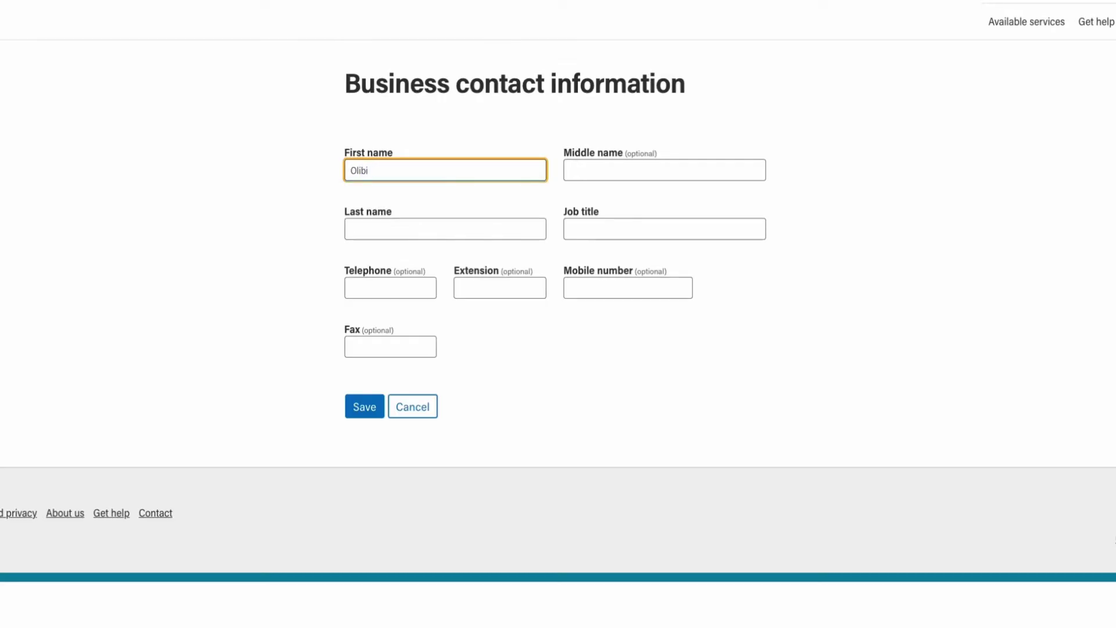
{"action": "key", "text": "Tab"}
{"action": "key", "text": "Tab"}
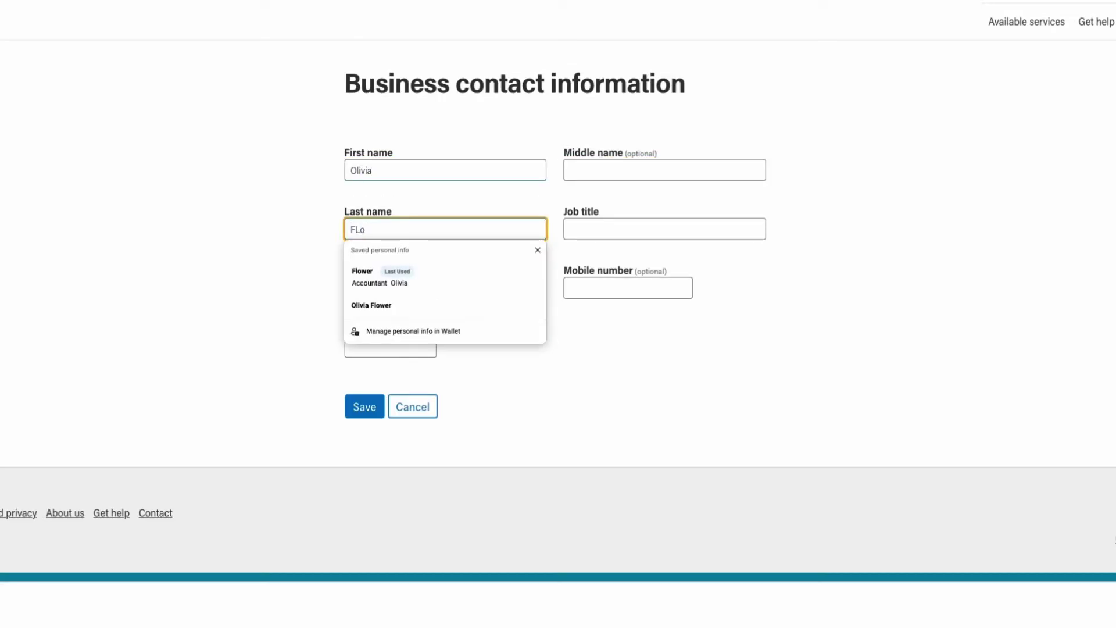
{"action": "key", "text": "Tab"}
{"action": "type", "text": "Accountant"}
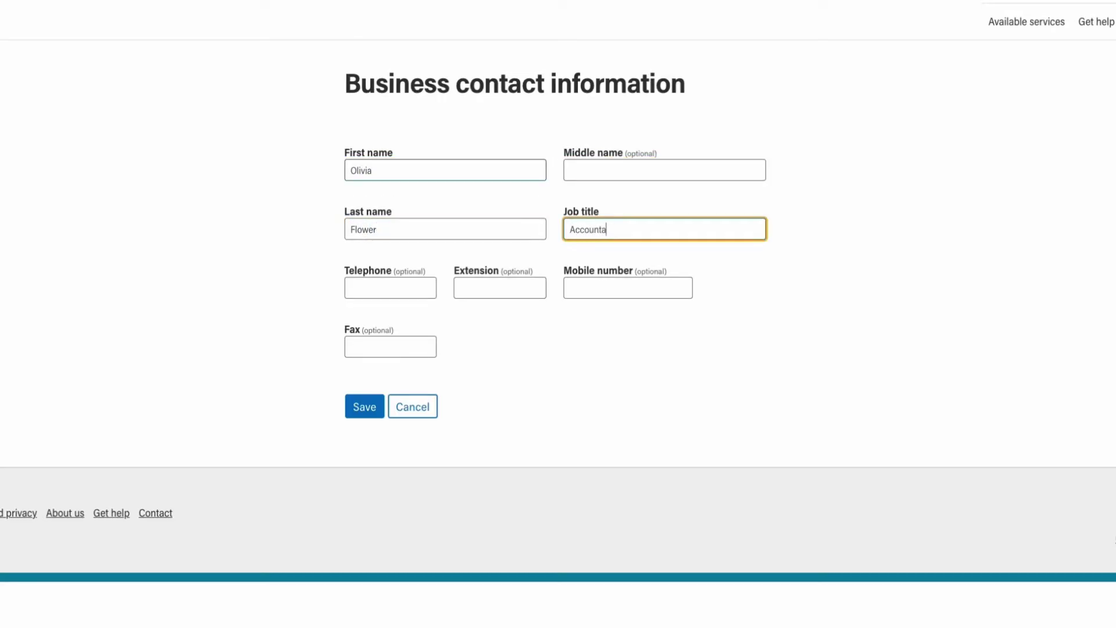
{"action": "left_click", "coordinate": [547, 405]}
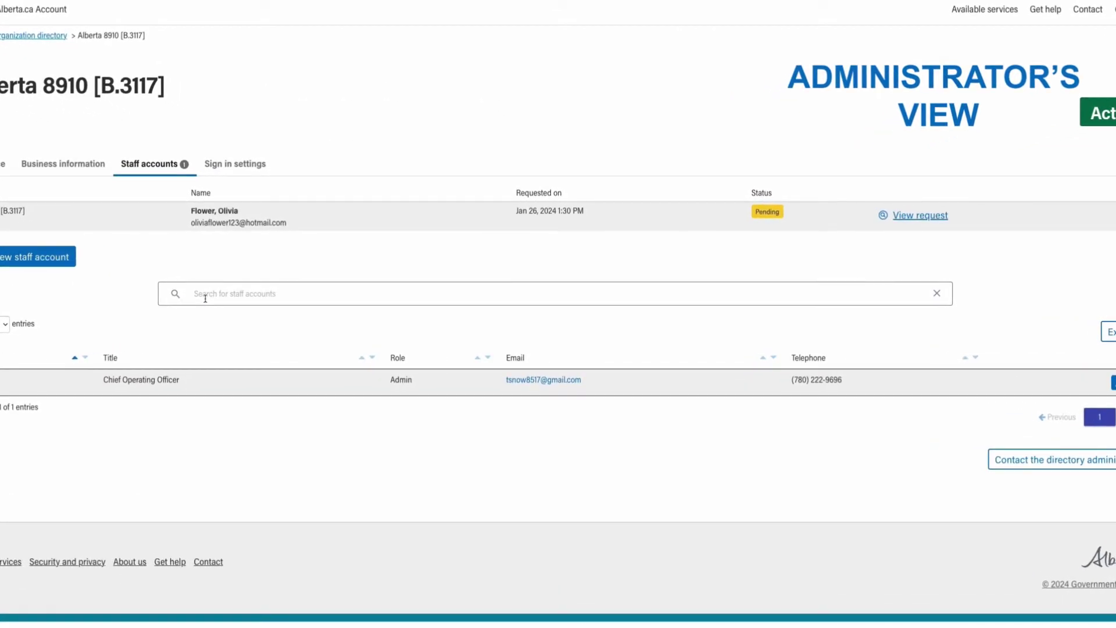
Open the pending staff request for Alberta 8910 [B.3117] and approve it
{"action": "left_click", "coordinate": [904, 218]}
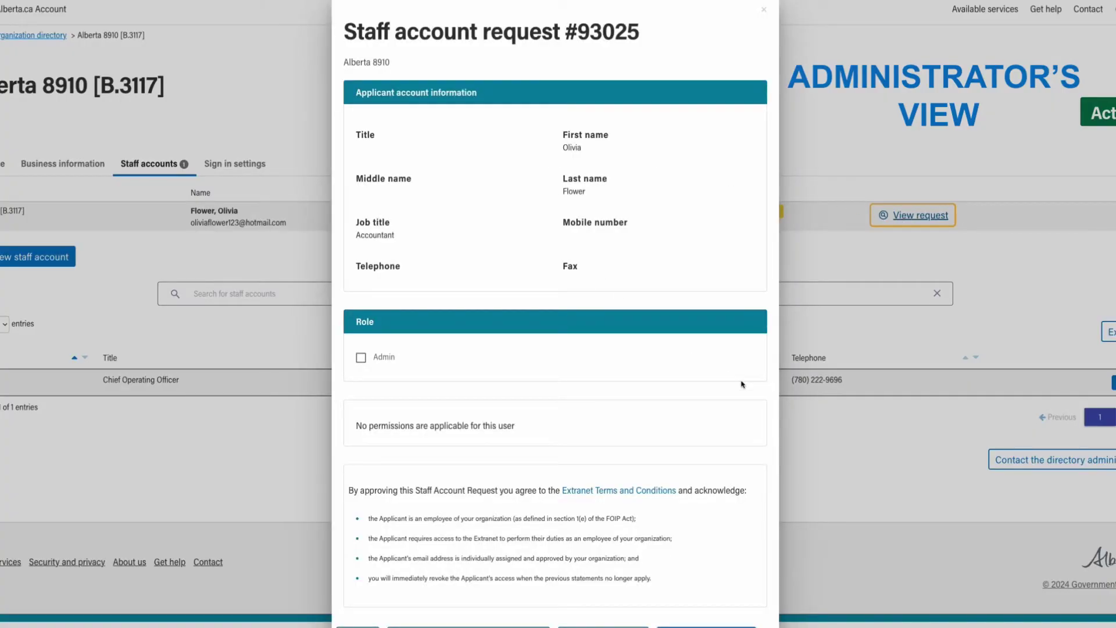
{"action": "scroll", "coordinate": [741, 385], "scroll_direction": "down", "scroll_amount": 1}
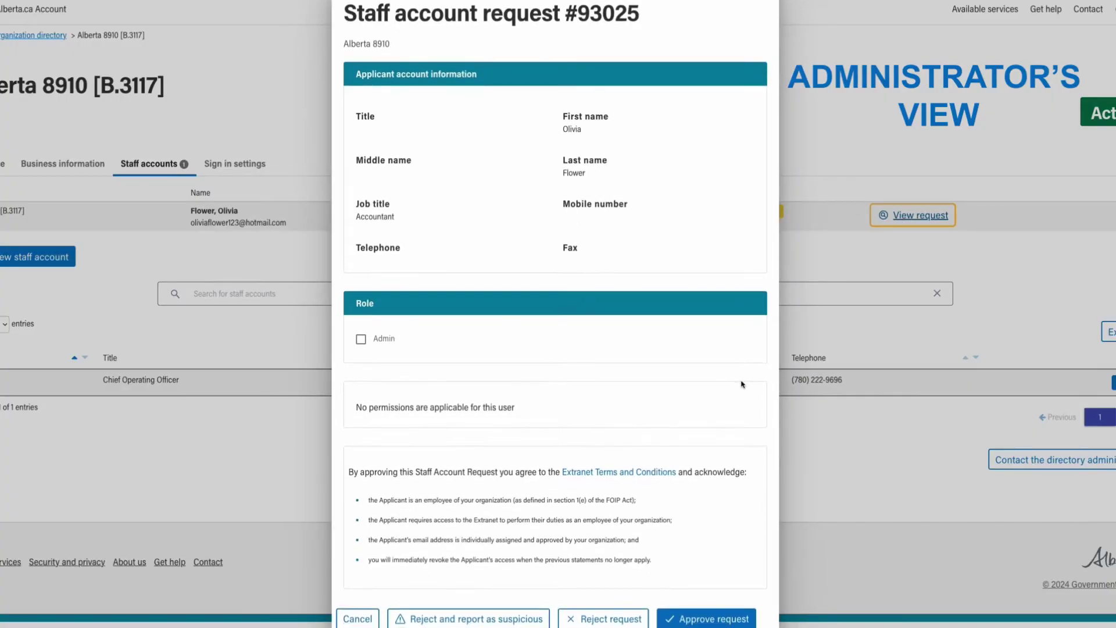
{"action": "left_click", "coordinate": [716, 620]}
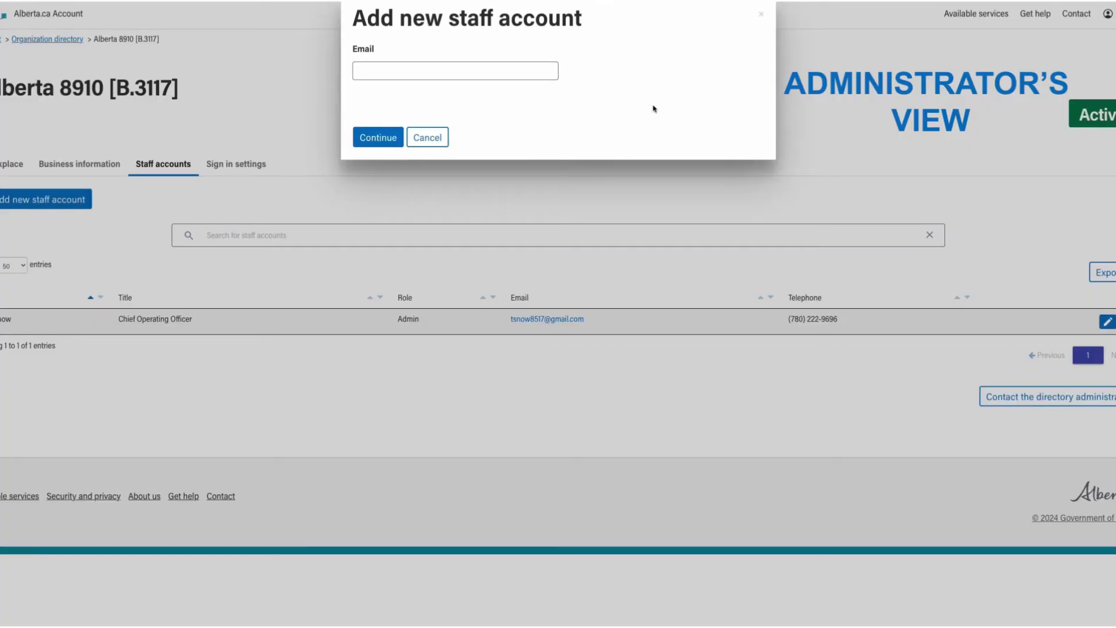
Enter the applicant's email in the new staff account field using the autocomplete suggestion
{"action": "left_click", "coordinate": [500, 68]}
{"action": "key", "text": "Tab"}
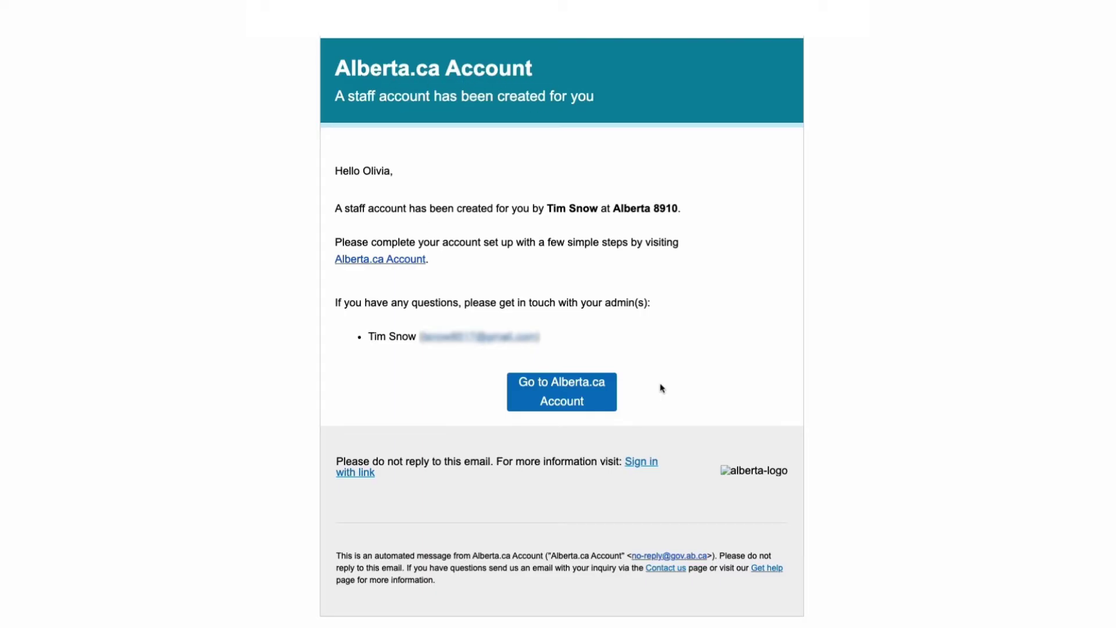
Follow the email's 'Go to Alberta.ca Account' link, accept the Terms of use, and continue
{"action": "left_click", "coordinate": [584, 396]}
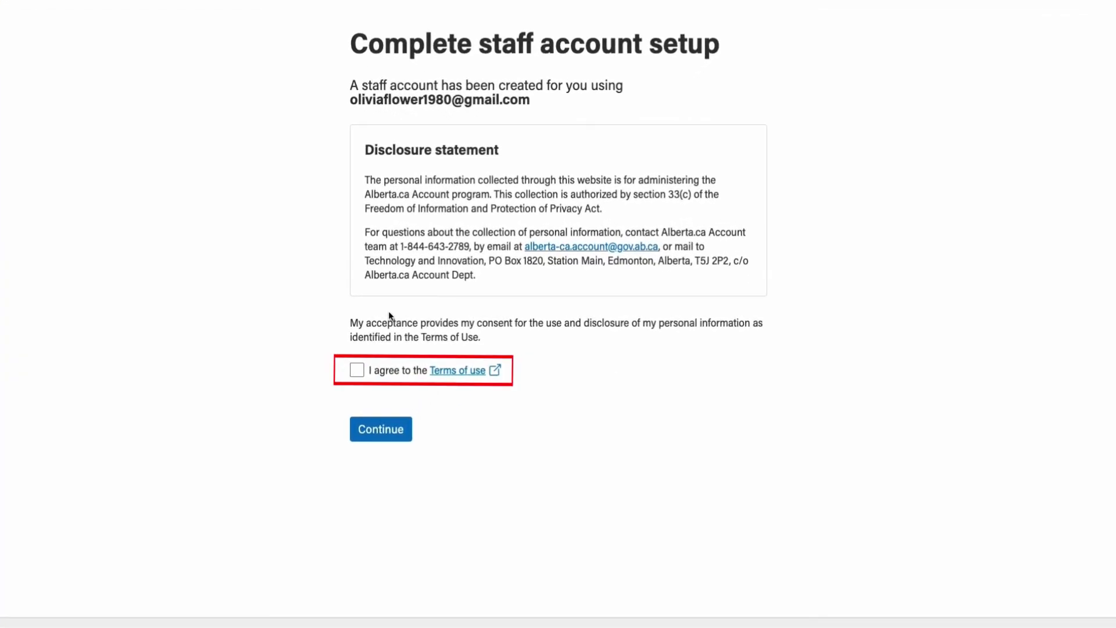
{"action": "left_click", "coordinate": [357, 370]}
{"action": "left_click", "coordinate": [388, 430]}
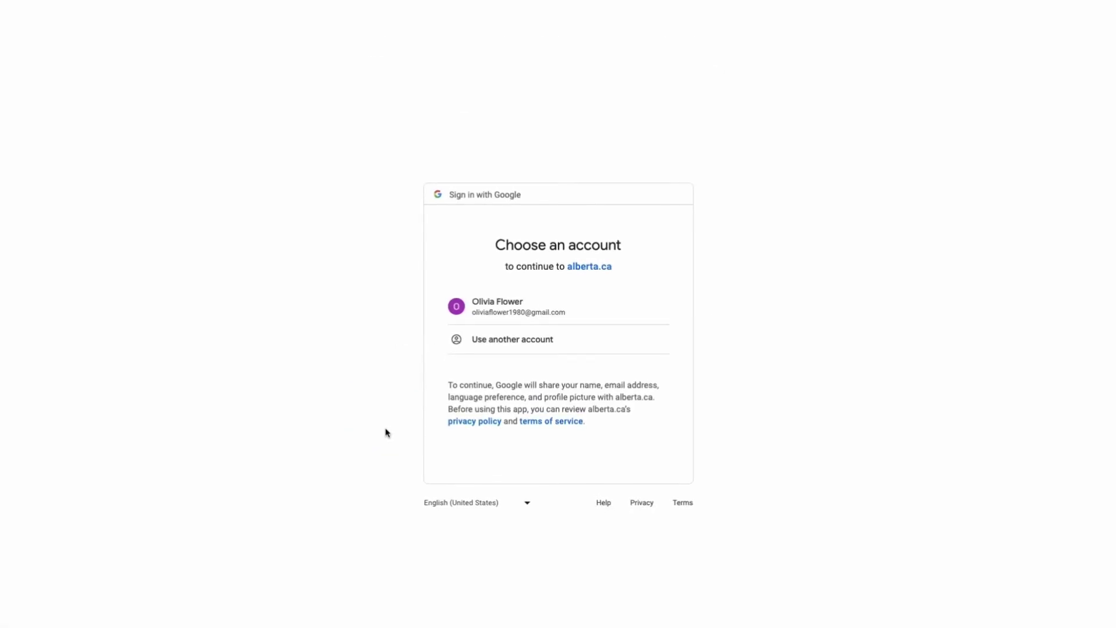
Pick the listed Gmail account and confirm signing in to alberta.ca
{"action": "left_click", "coordinate": [588, 300]}
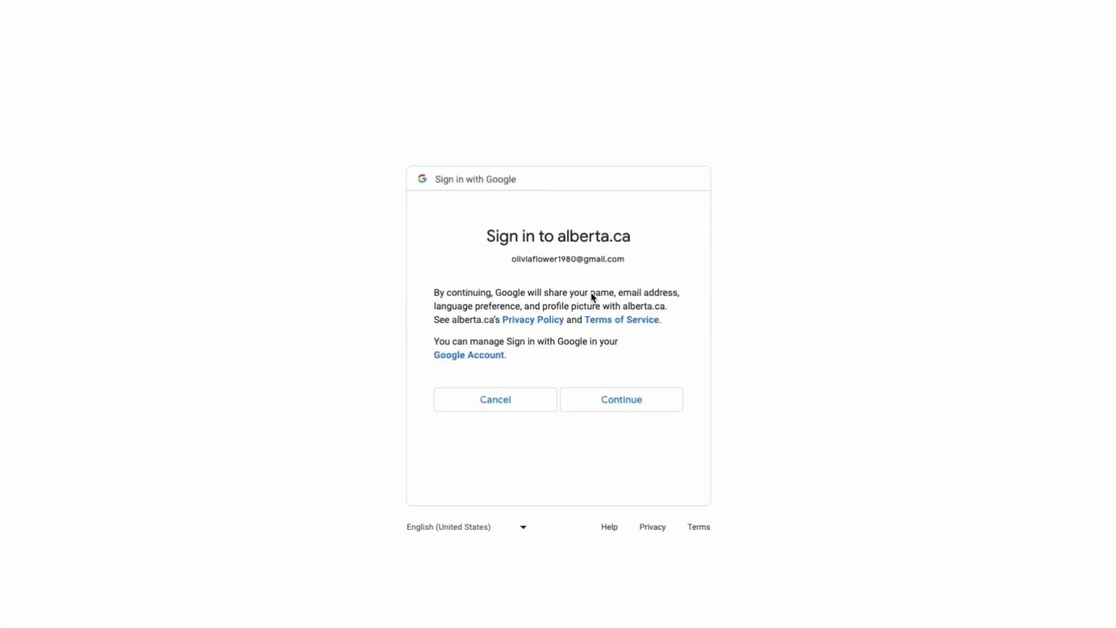
{"action": "left_click", "coordinate": [659, 401]}
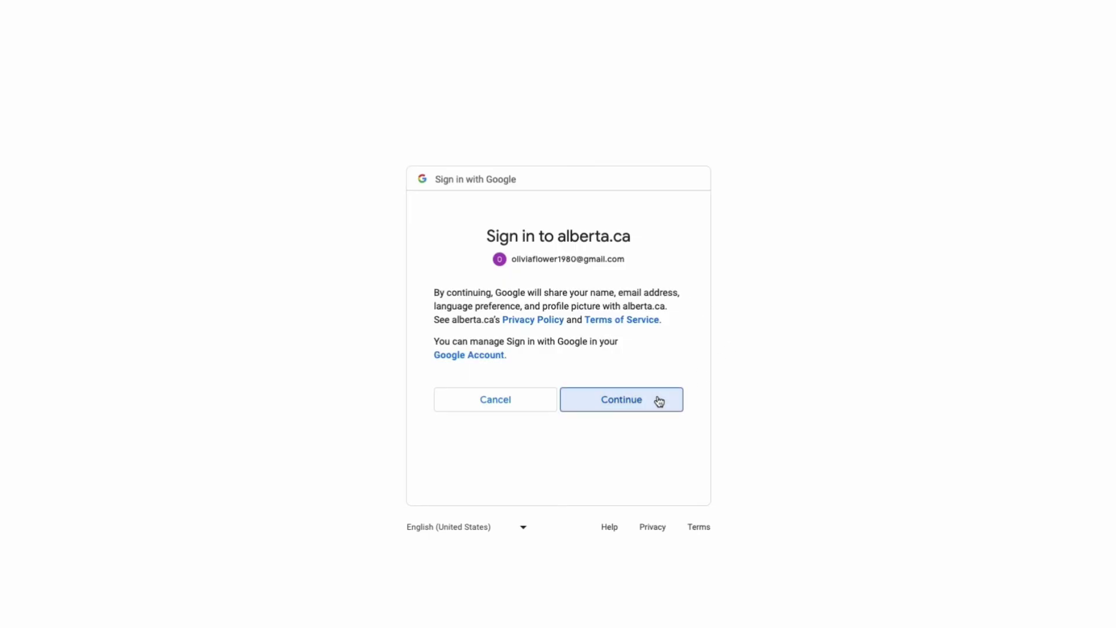
{"action": "left_click", "coordinate": [659, 400]}
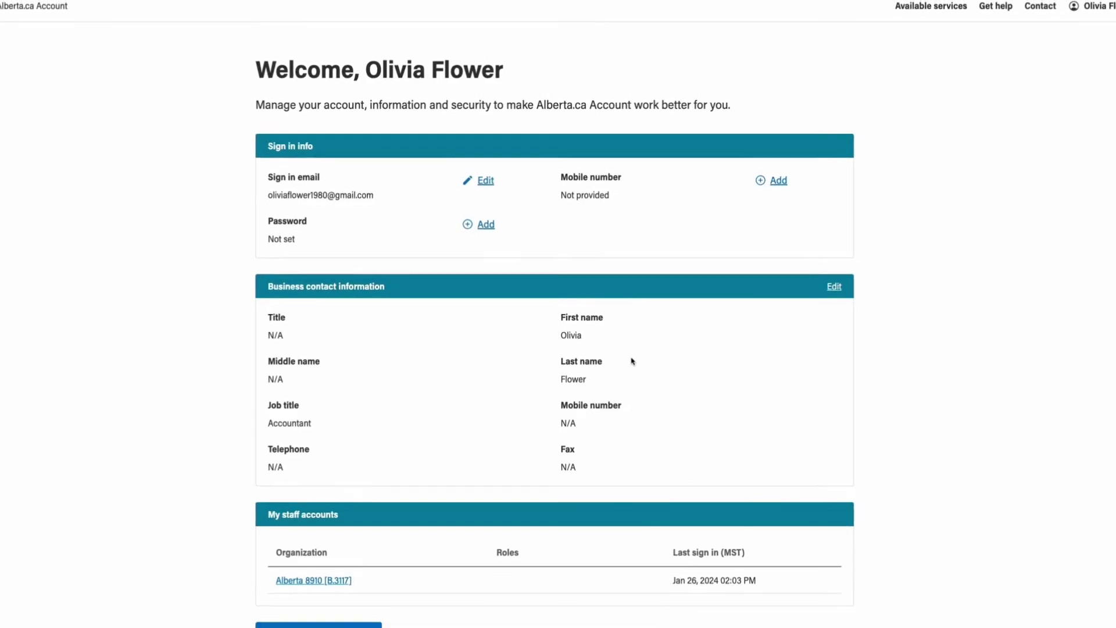